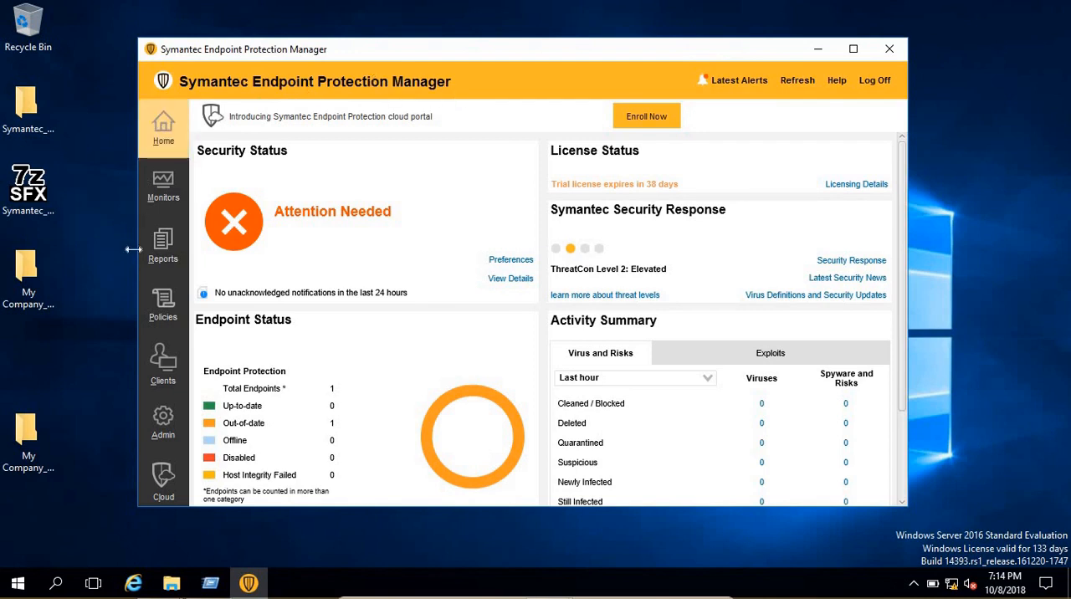
Set up a quick report of type Computer Status with Symantec Endpoint Protection Product Versions as the report
click(167, 242)
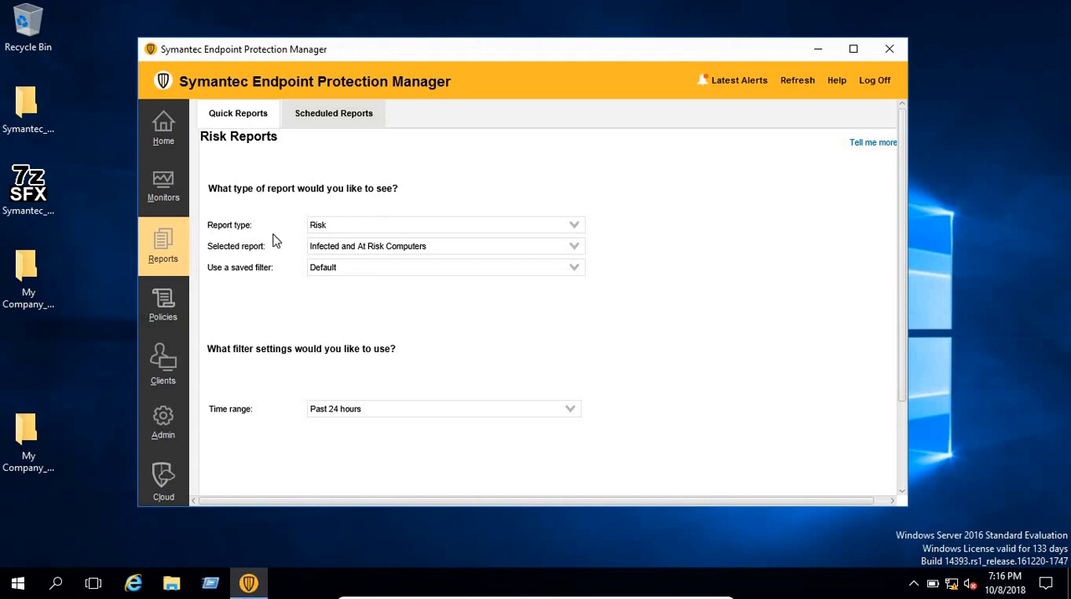
click(574, 226)
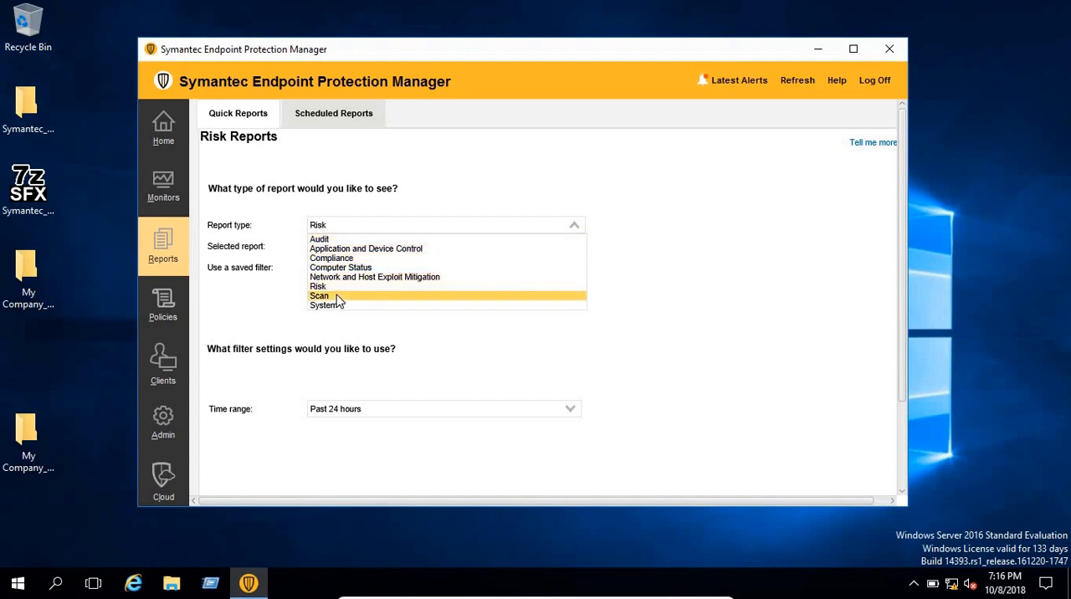
click(455, 271)
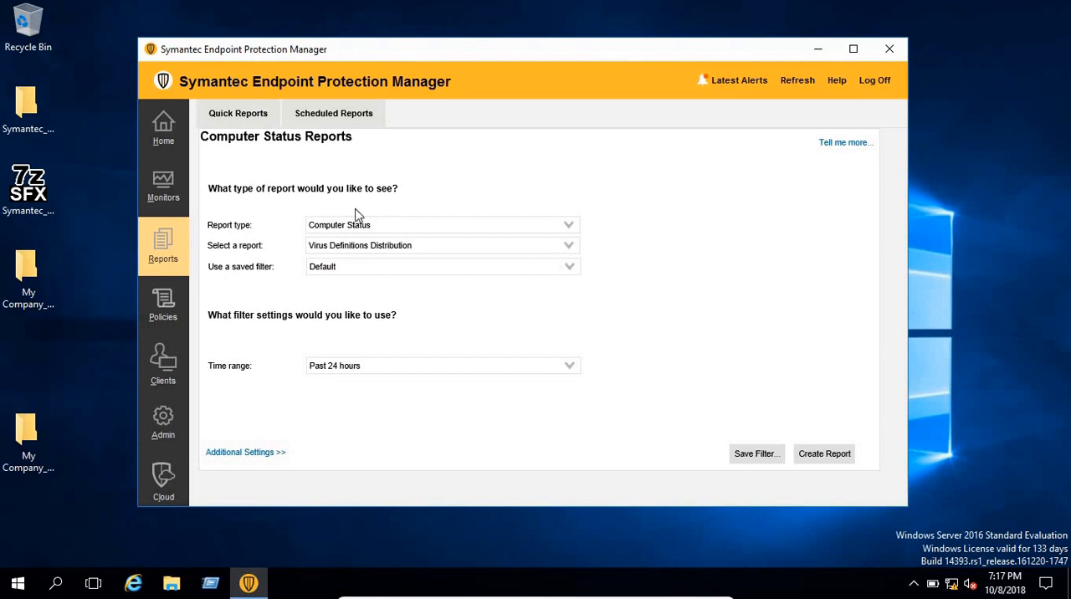
click(568, 250)
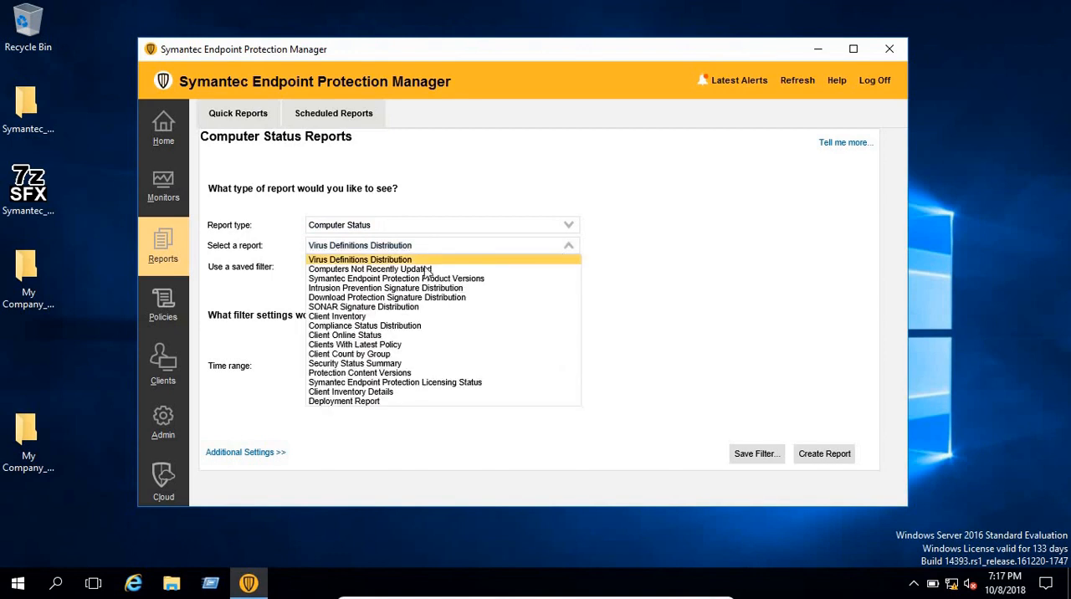
click(360, 260)
click(381, 254)
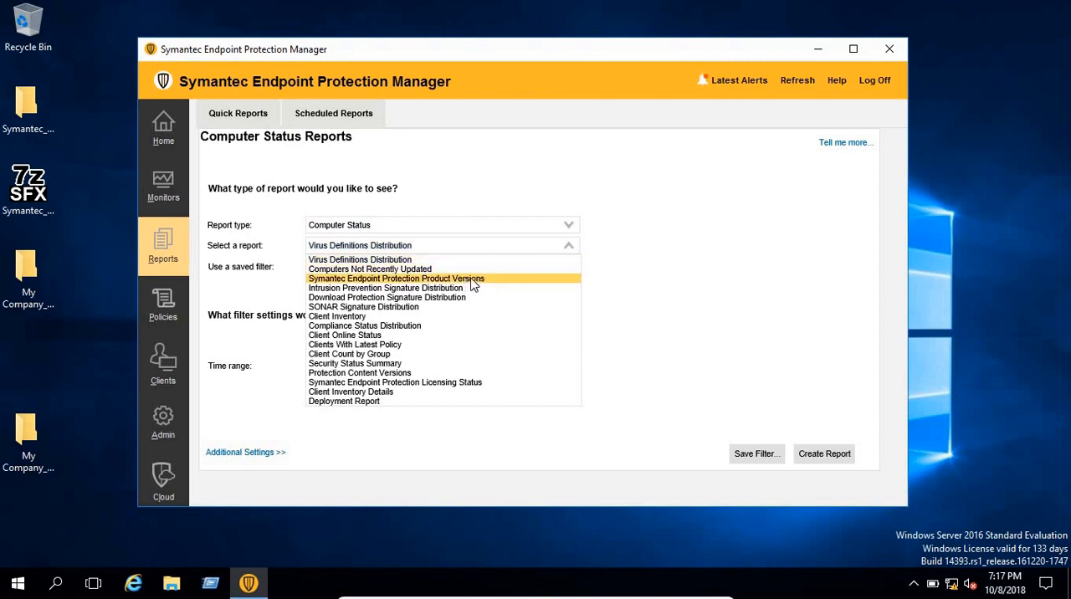
click(473, 283)
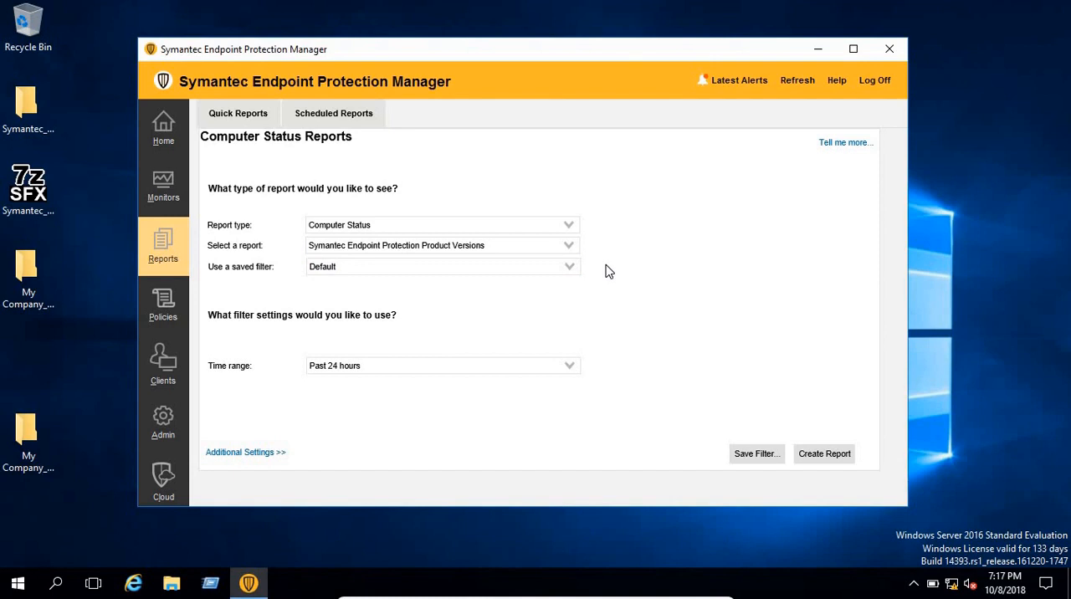
Create the product versions report with the Default filter and the Past 24 hours time range
click(438, 276)
click(708, 296)
click(572, 370)
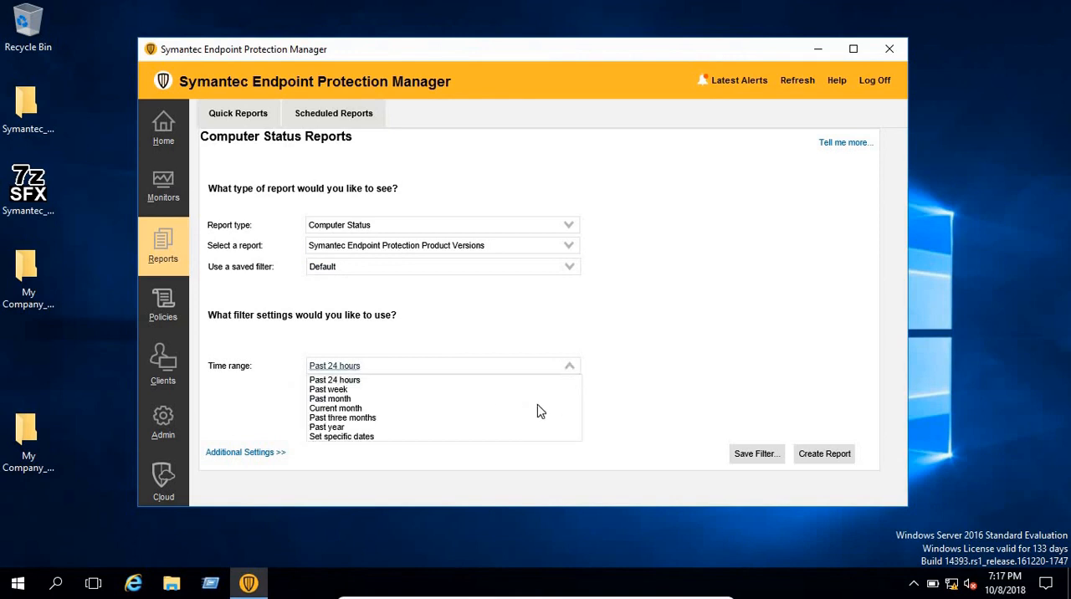
click(659, 366)
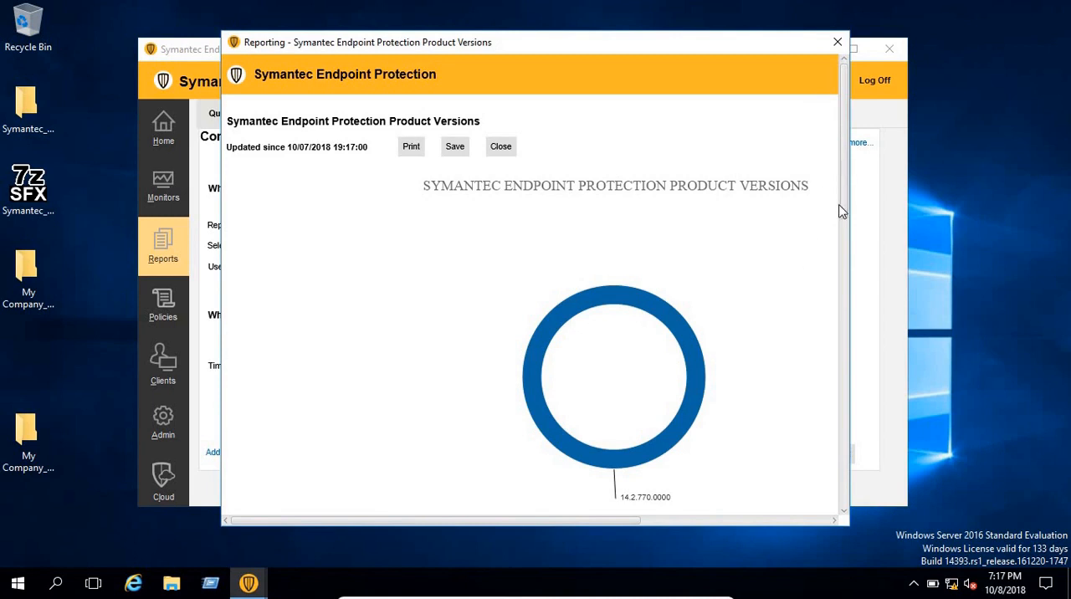
Review the version chart and the per-domain computer tables in the generated report, and close it
scroll(842, 209, down, 2)
scroll(844, 204, up, 1)
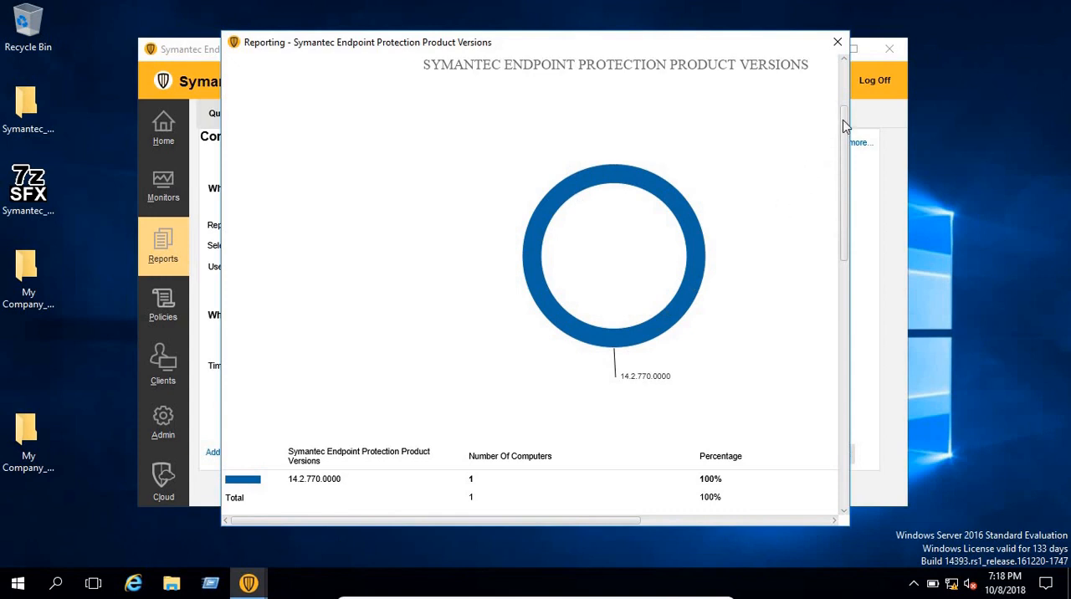
drag(844, 125, 848, 209)
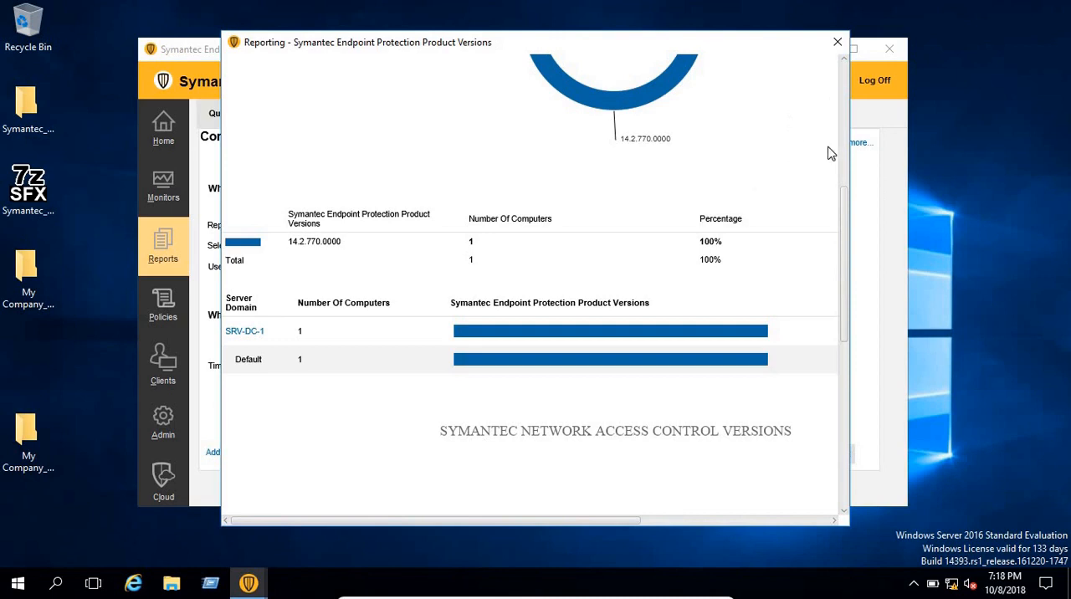
click(838, 42)
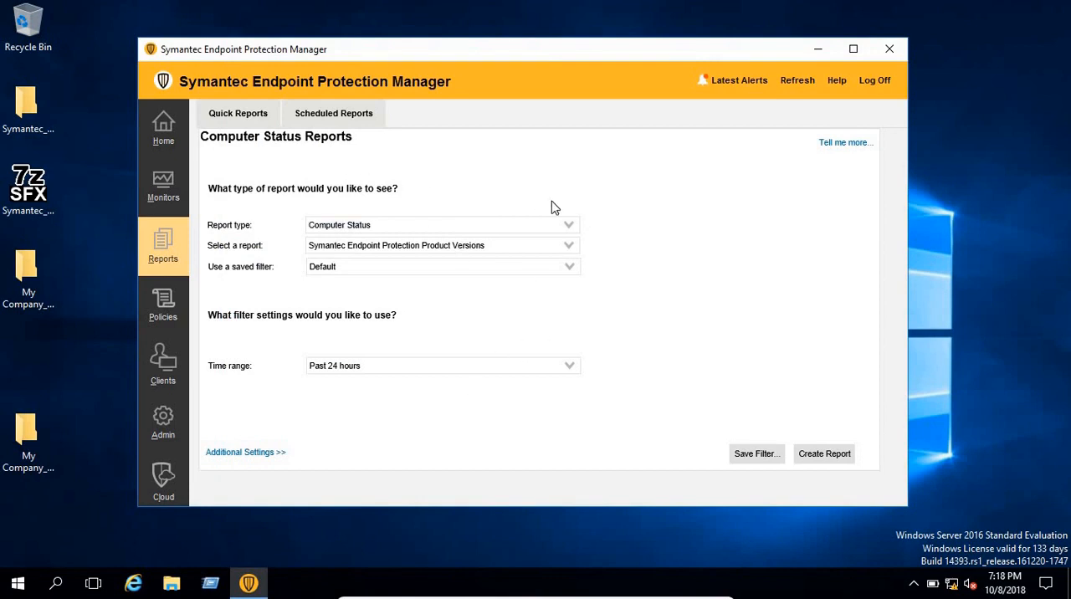
Start adding a scheduled report and name it virus_definition_status
click(355, 120)
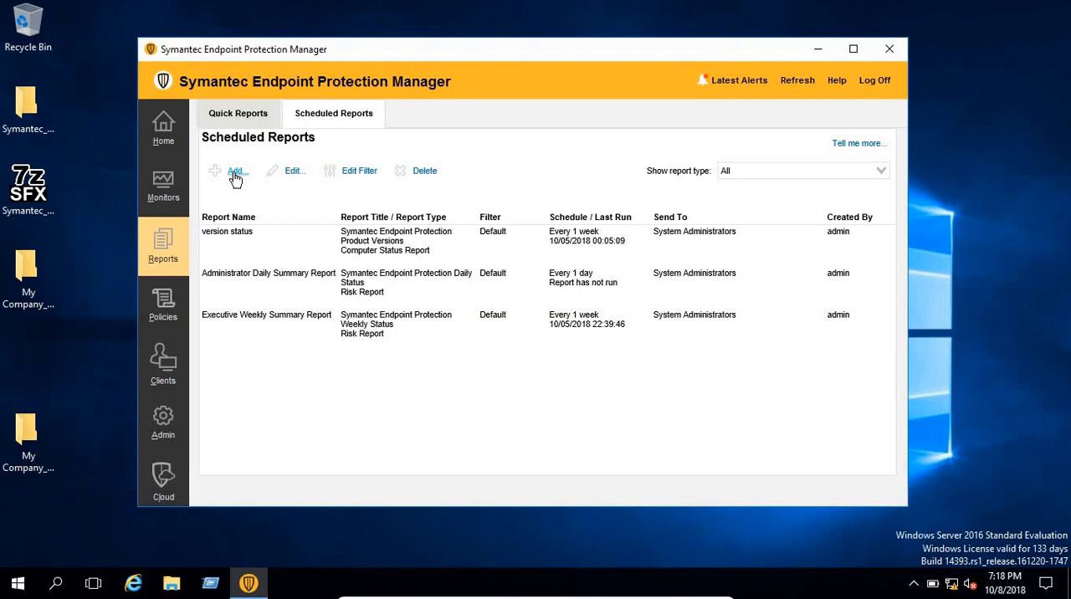
click(235, 172)
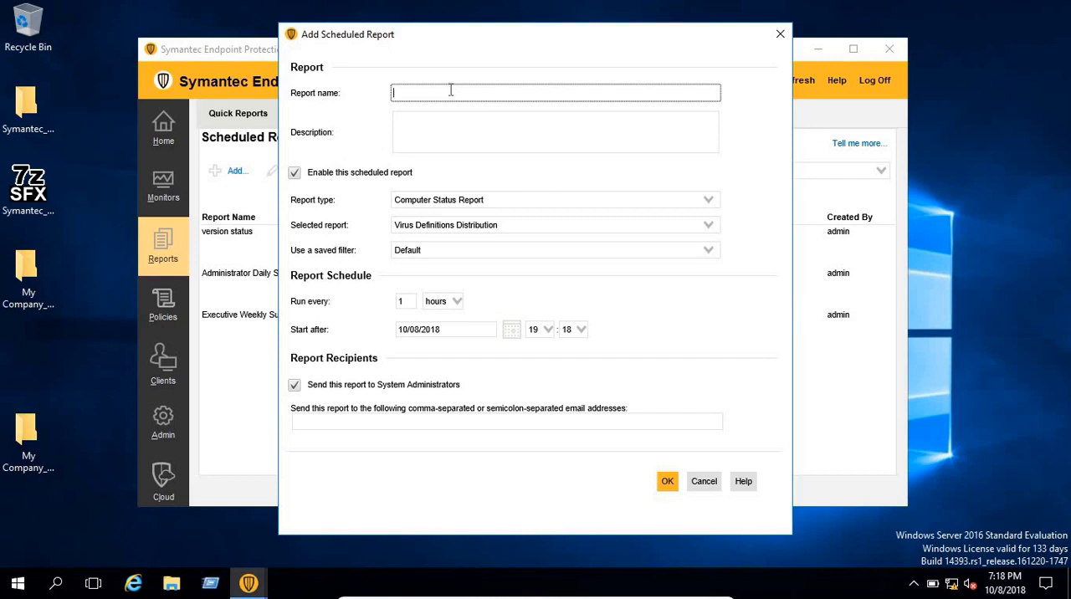
text(virus_definition_status)
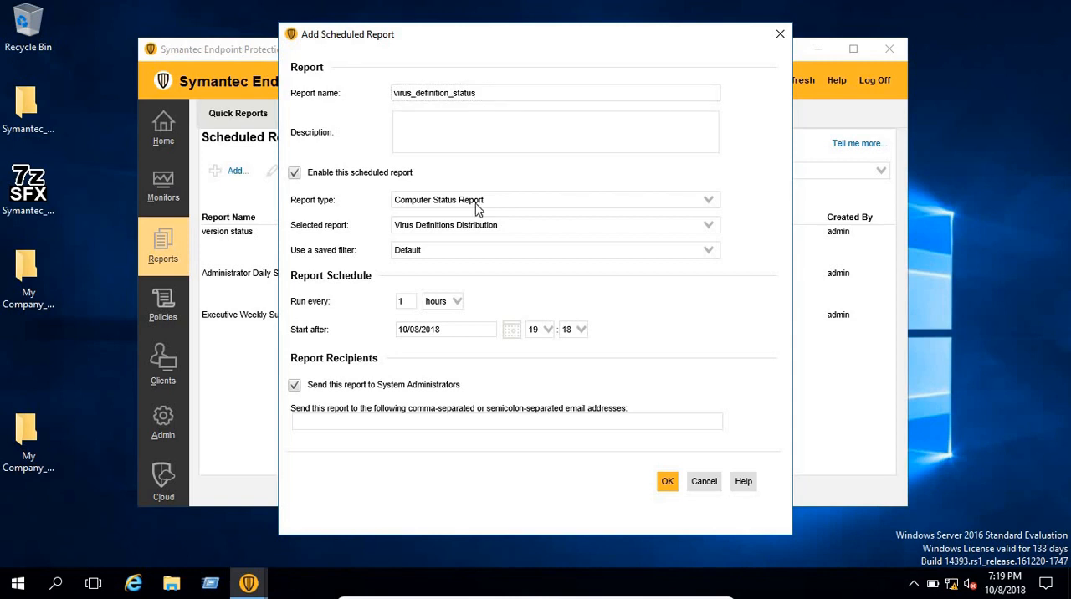
Keep Virus Definitions Distribution as the scheduled report's content and set it to run every 1 week
click(542, 231)
click(378, 234)
click(457, 304)
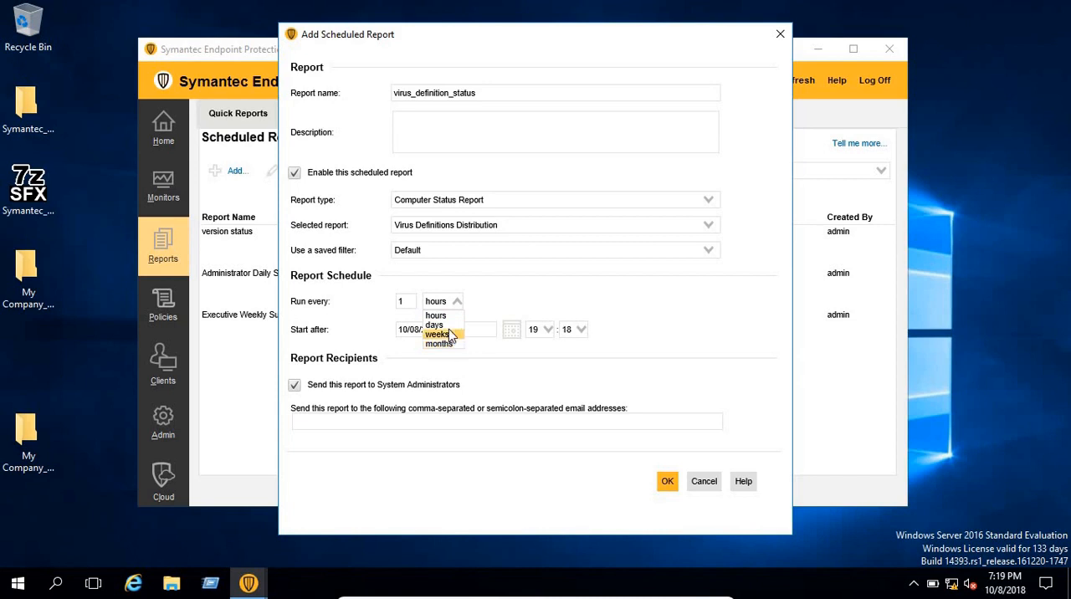
click(448, 335)
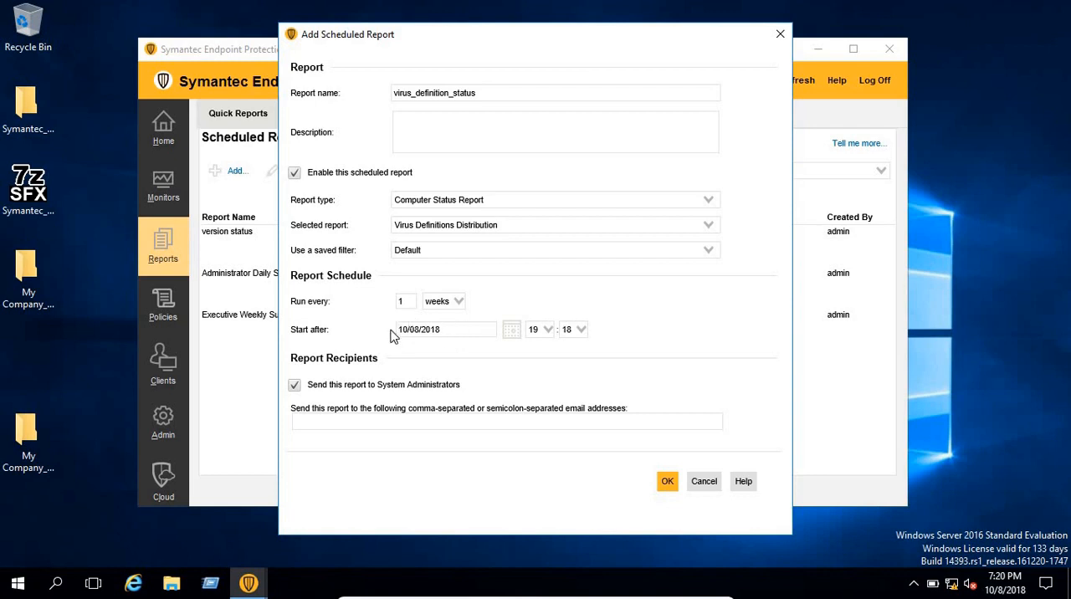
Set the report schedule to start after 10/15/2018 at 00:00
click(464, 330)
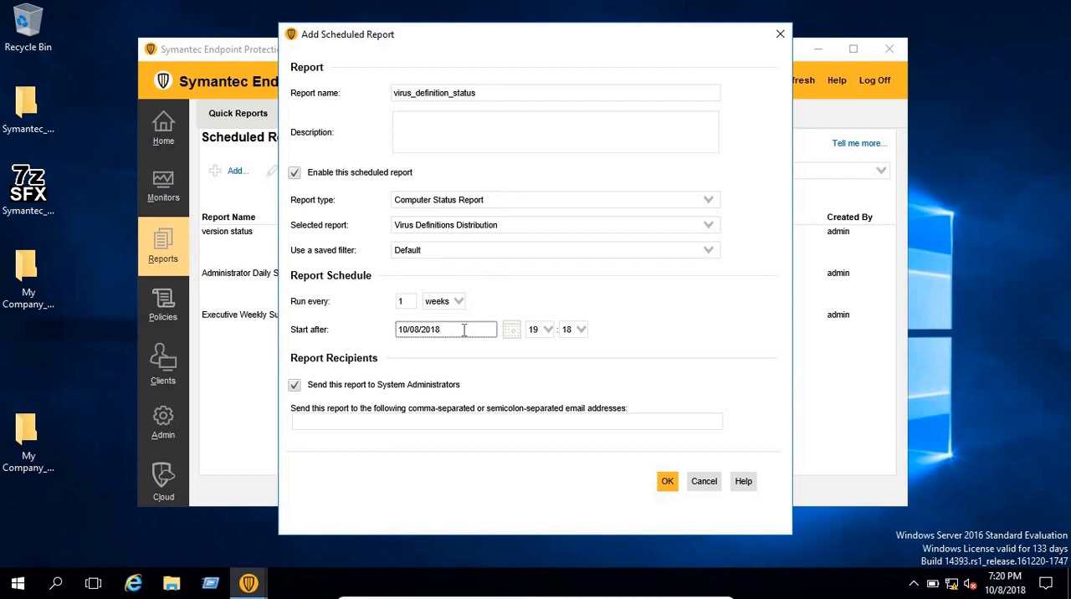
click(512, 331)
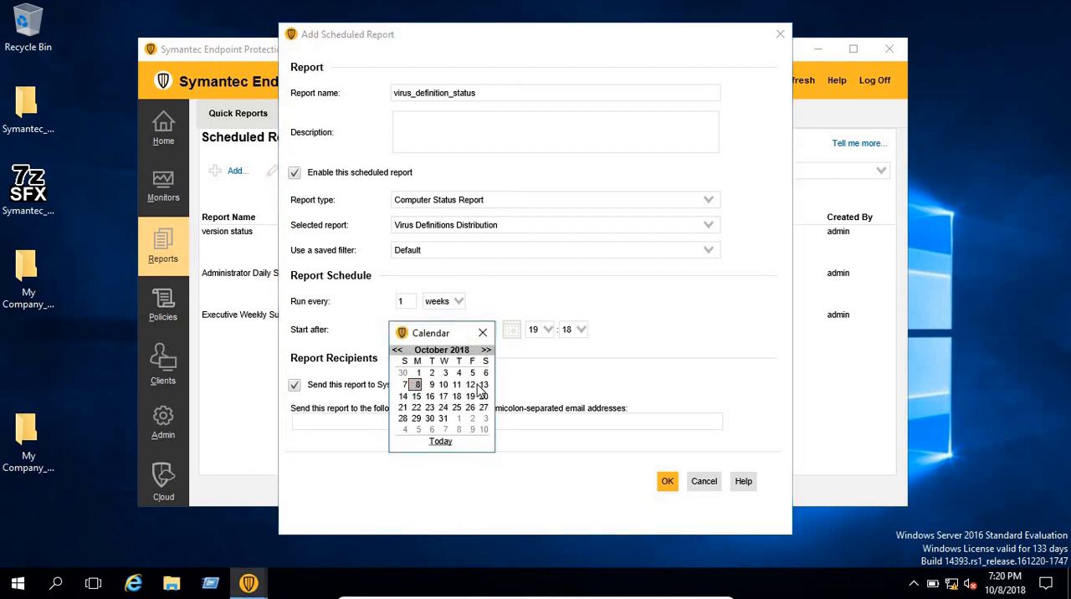
click(417, 397)
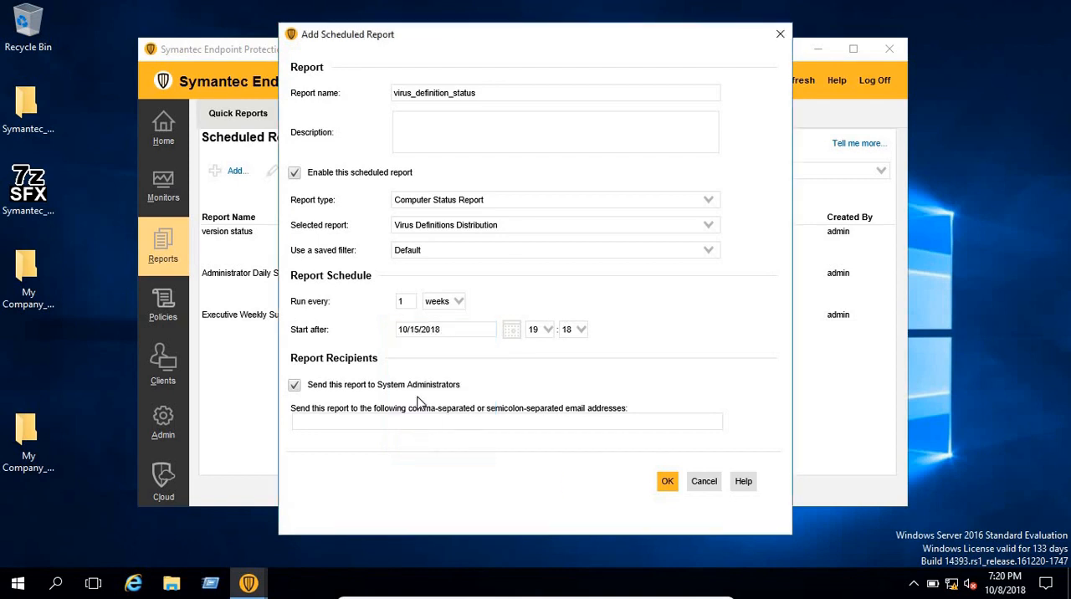
click(548, 334)
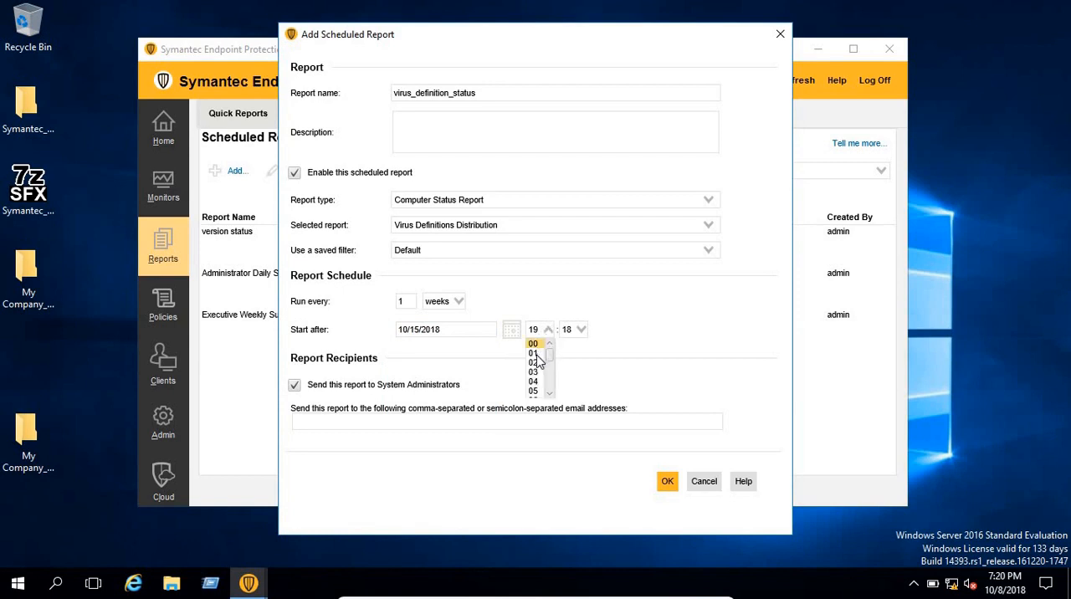
click(534, 344)
click(581, 330)
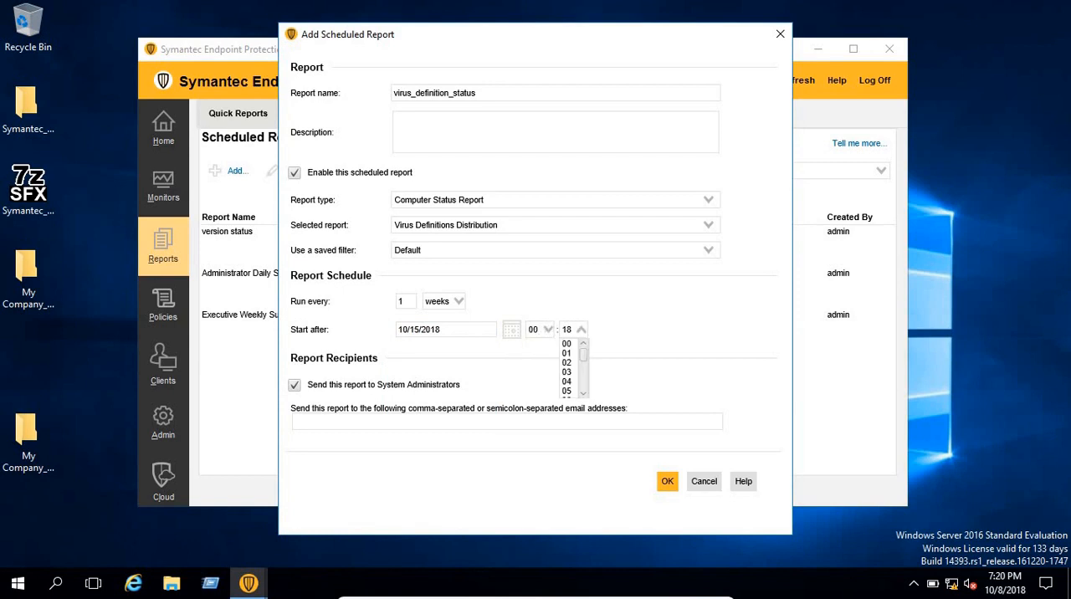
click(567, 344)
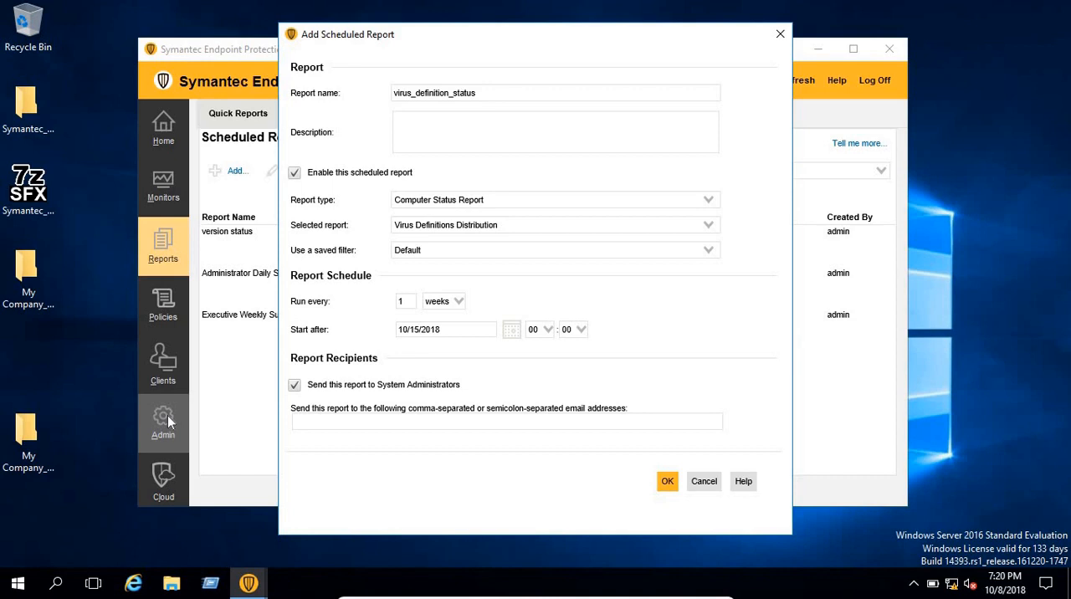
Try entering two comma-separated recipient e-mail addresses for the scheduled report, and clear the field again
click(362, 420)
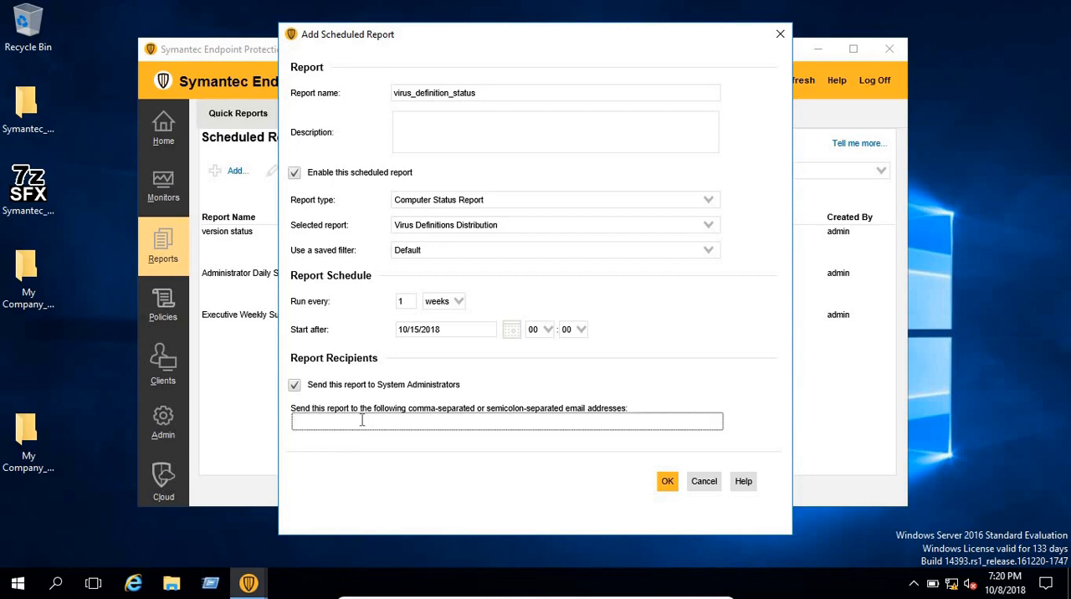
text(a)
key(BackSpace)
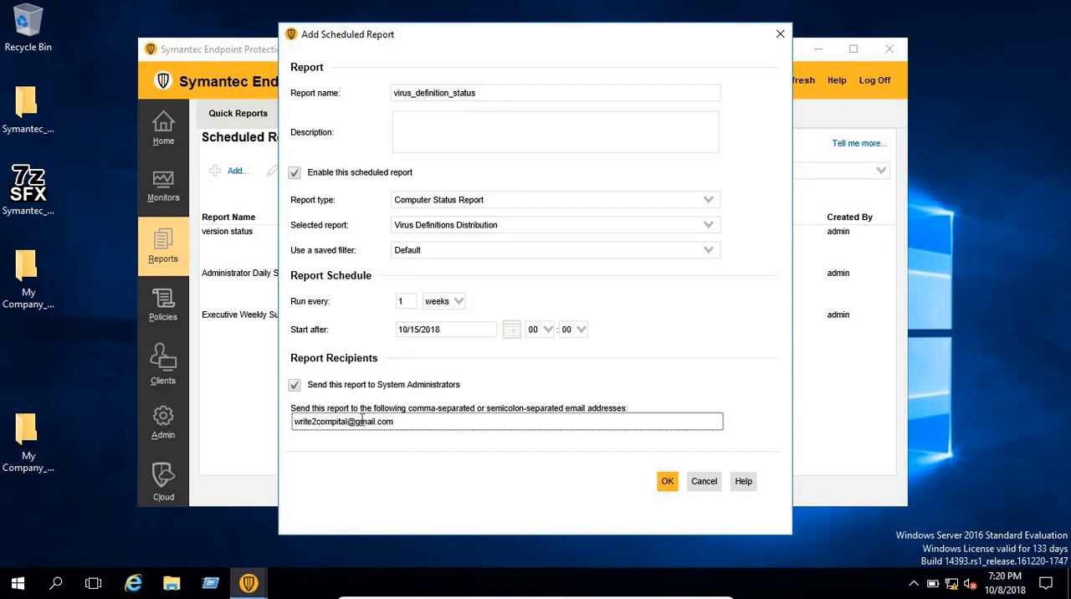
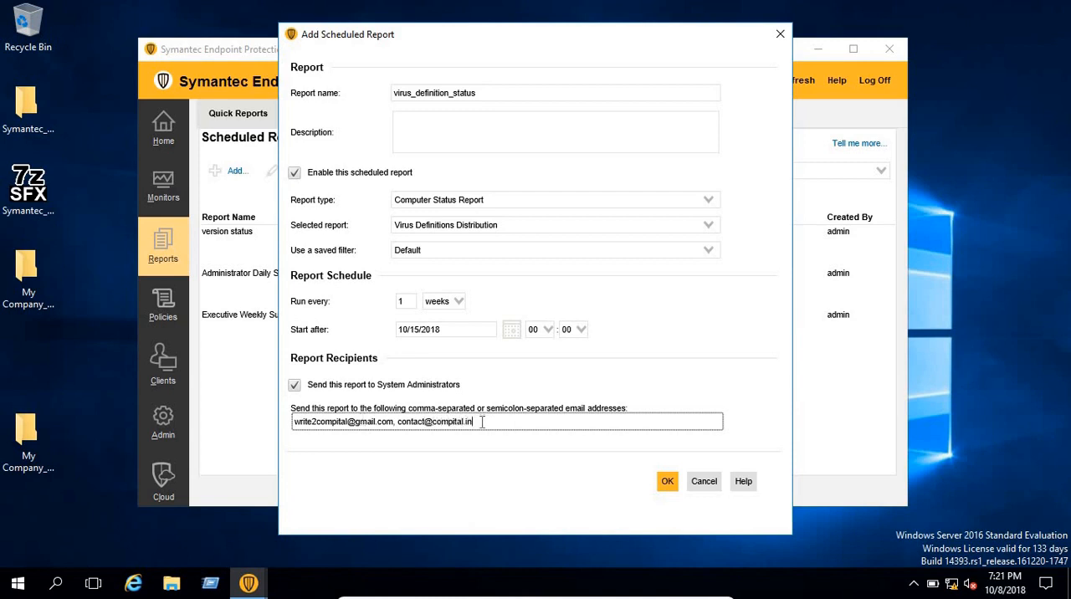
key(ctrl+a)
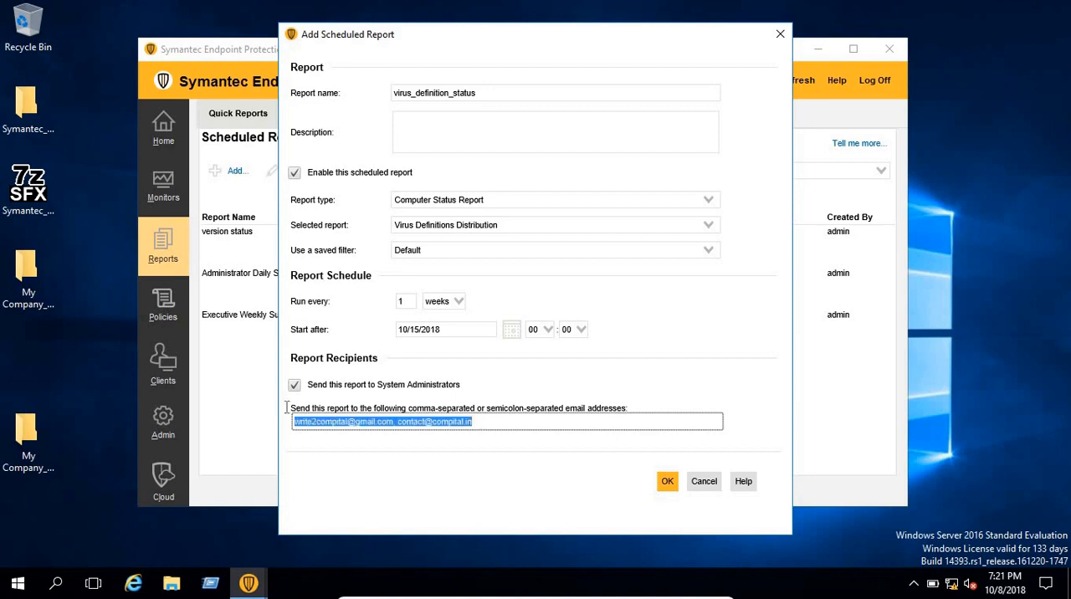
key(Delete)
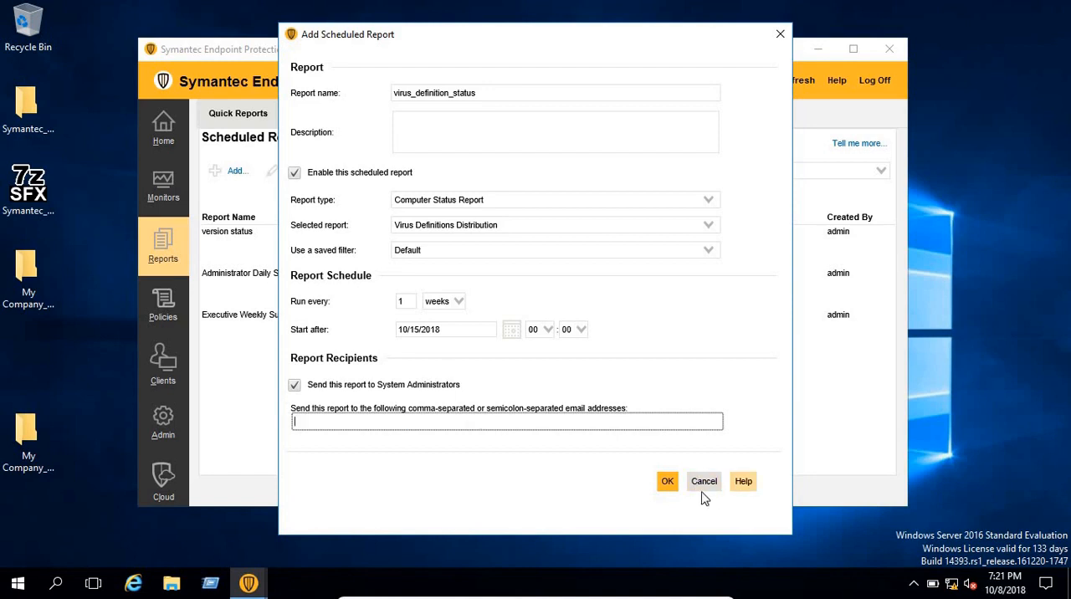
Save the scheduled report for the system administrators and select virus_definition_status in the list of scheduled reports
click(672, 491)
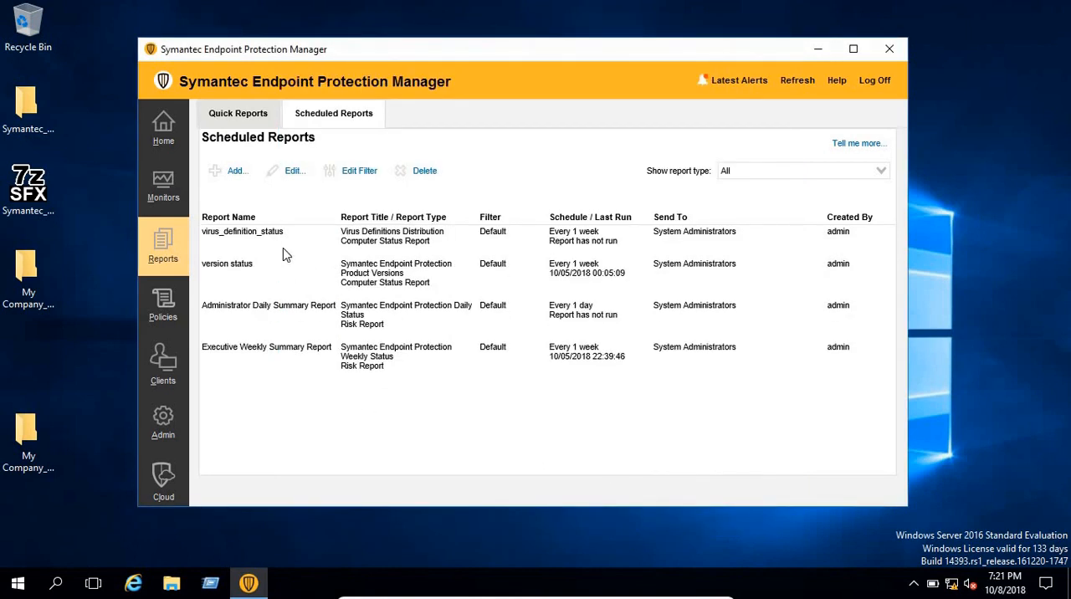
click(258, 244)
click(256, 242)
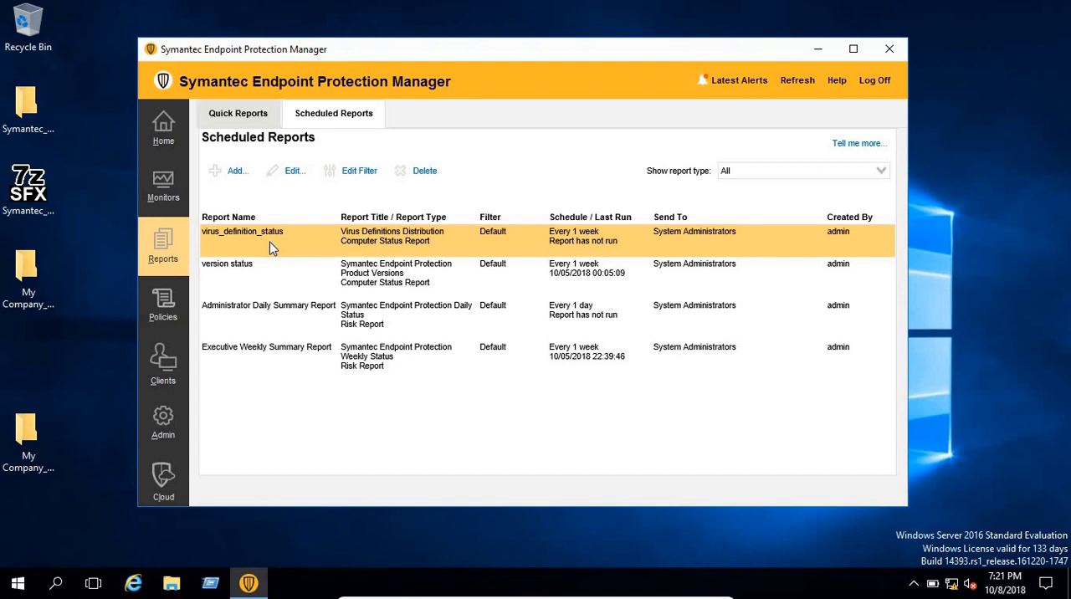
Check the e-mail details of the two system administrator accounts and return to the scheduled reports
click(165, 425)
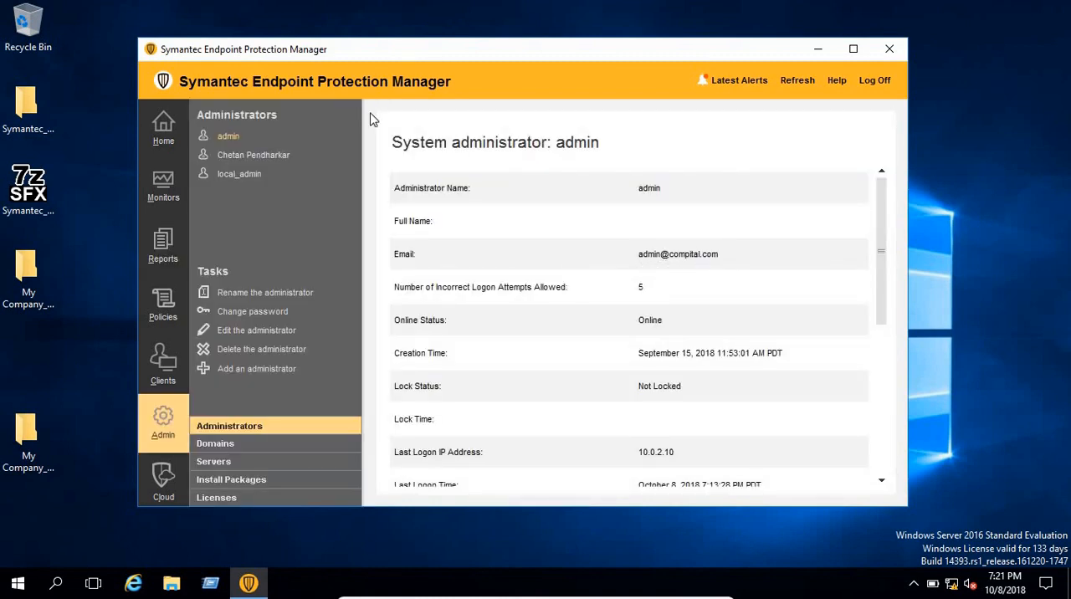
click(278, 157)
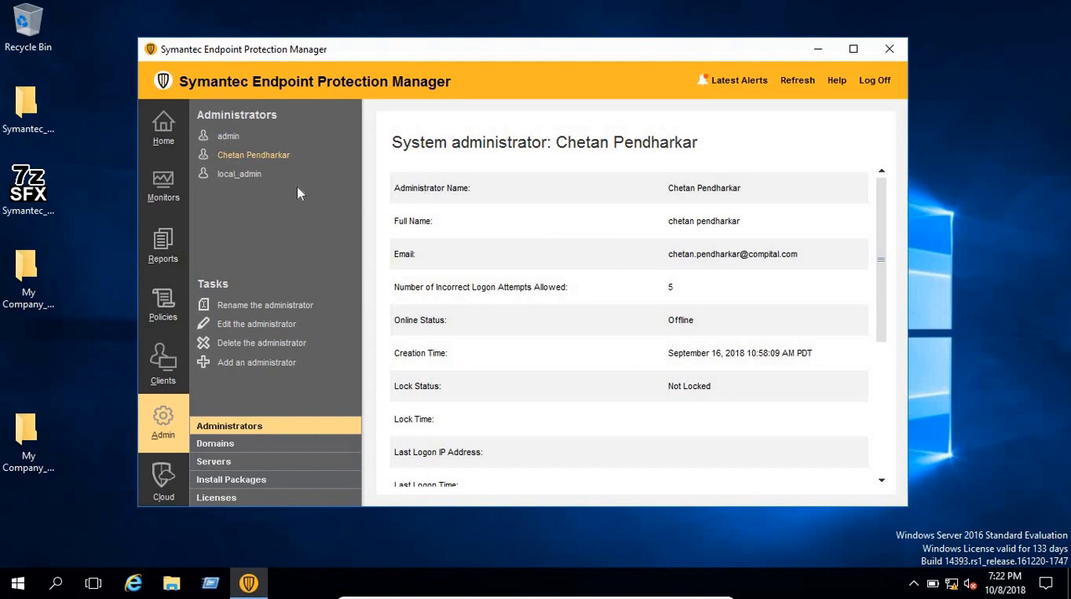
click(233, 141)
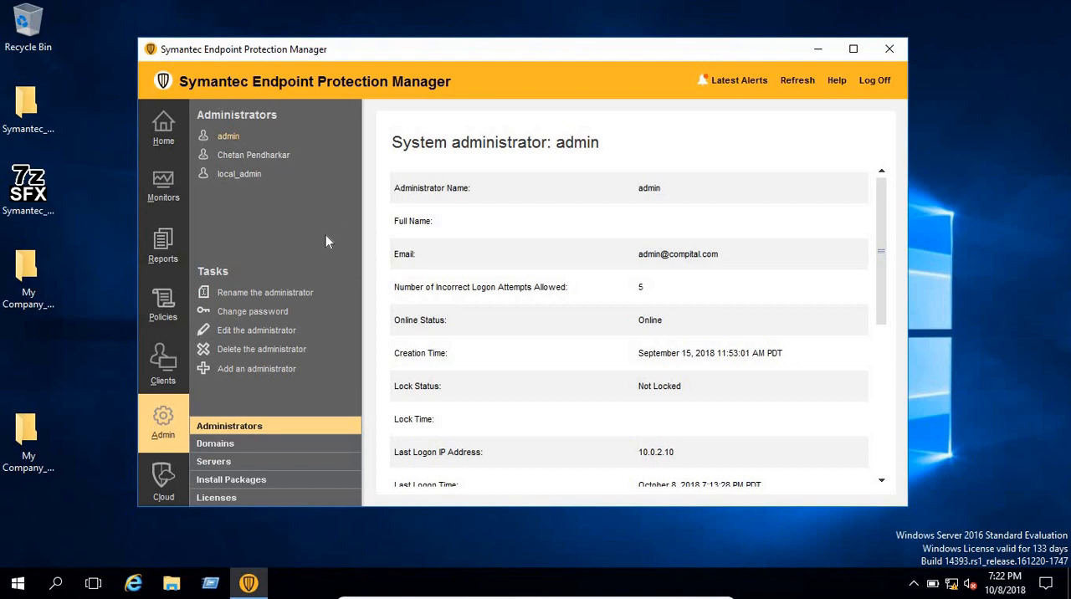
click(164, 244)
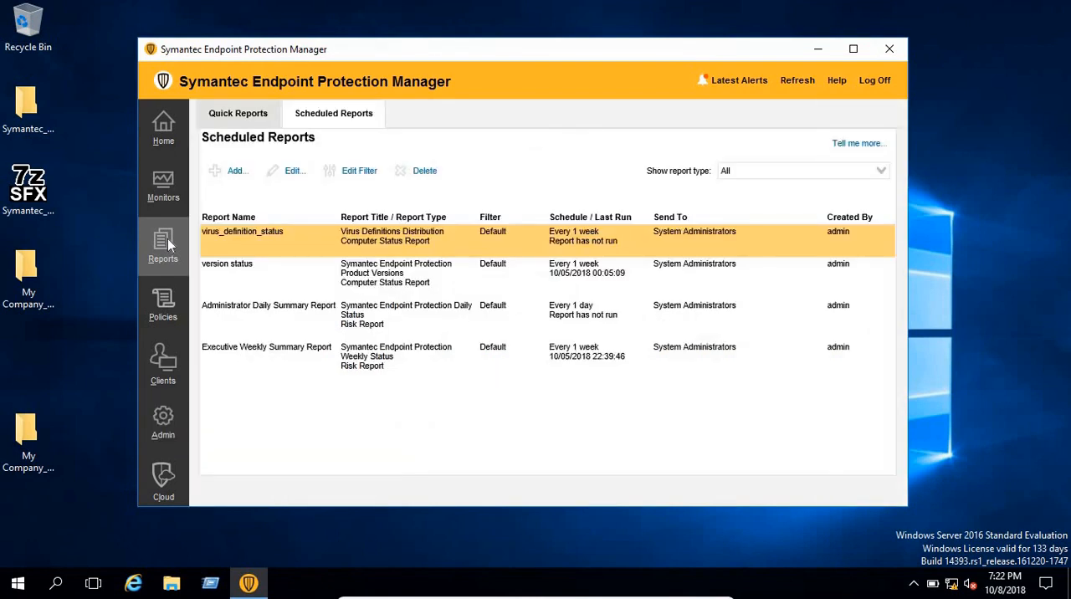